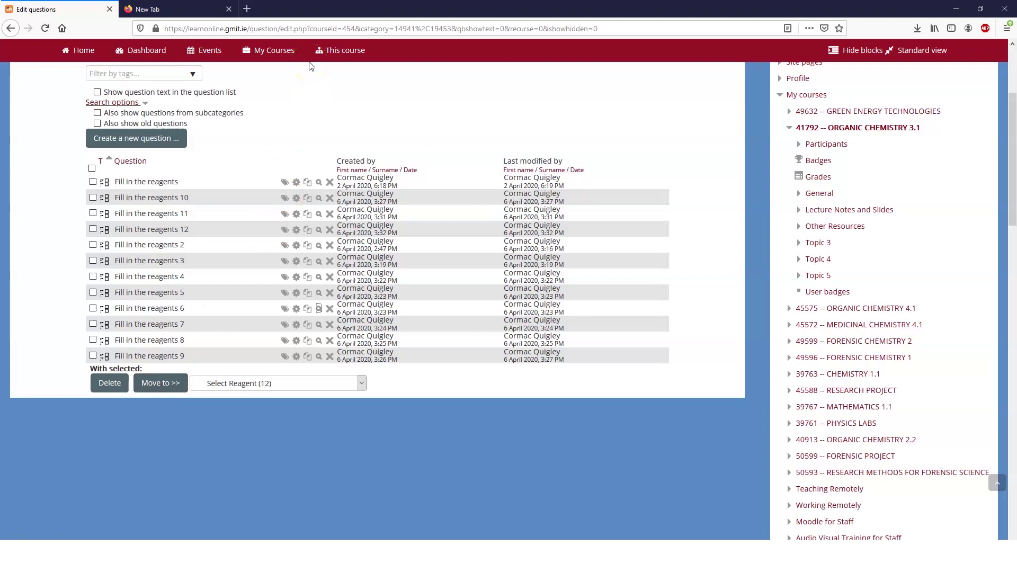
Step: Preview Fill in the reagents 5 with its window centred and show the reagent choices
click(319, 293)
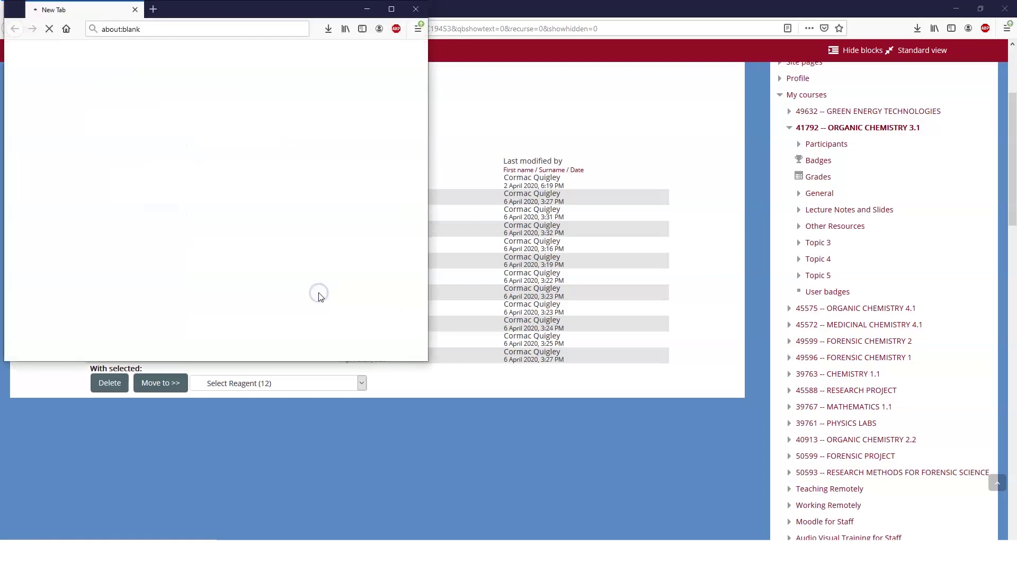
drag(315, 9, 472, 41)
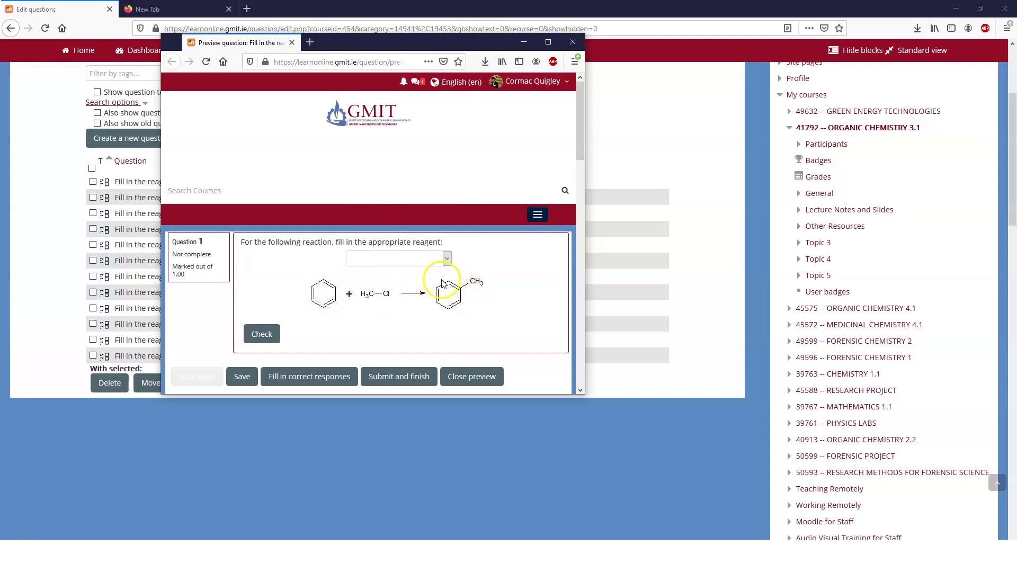
click(435, 260)
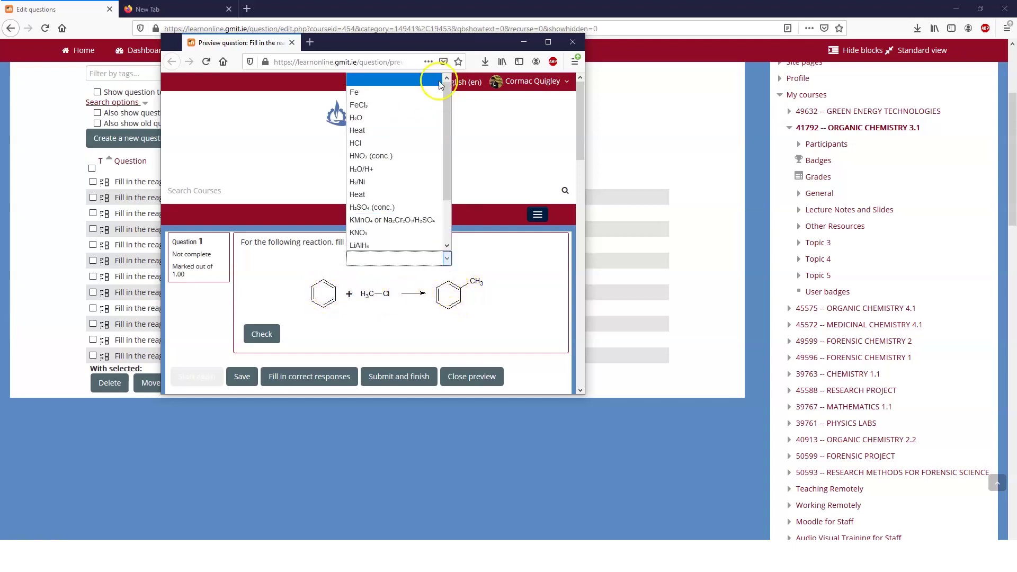
Step: Browse the reagent list and select FeCl₃ as the answer
mouse_move(446, 87)
mouse_down()
mouse_move(445, 191)
mouse_move(443, 94)
mouse_up()
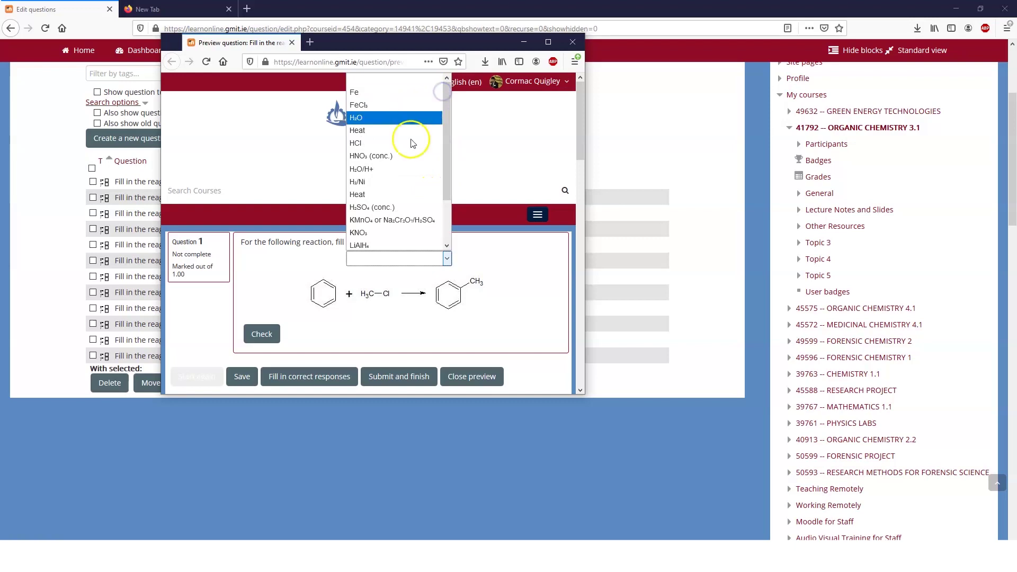
scroll(397, 175, down, 1)
scroll(399, 130, up, 1)
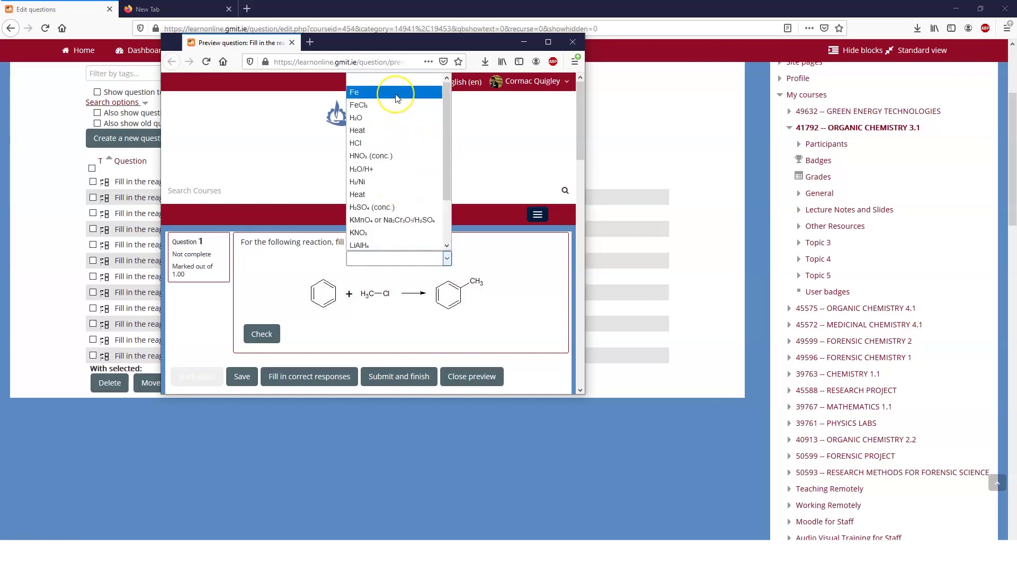
scroll(397, 211, down, 2)
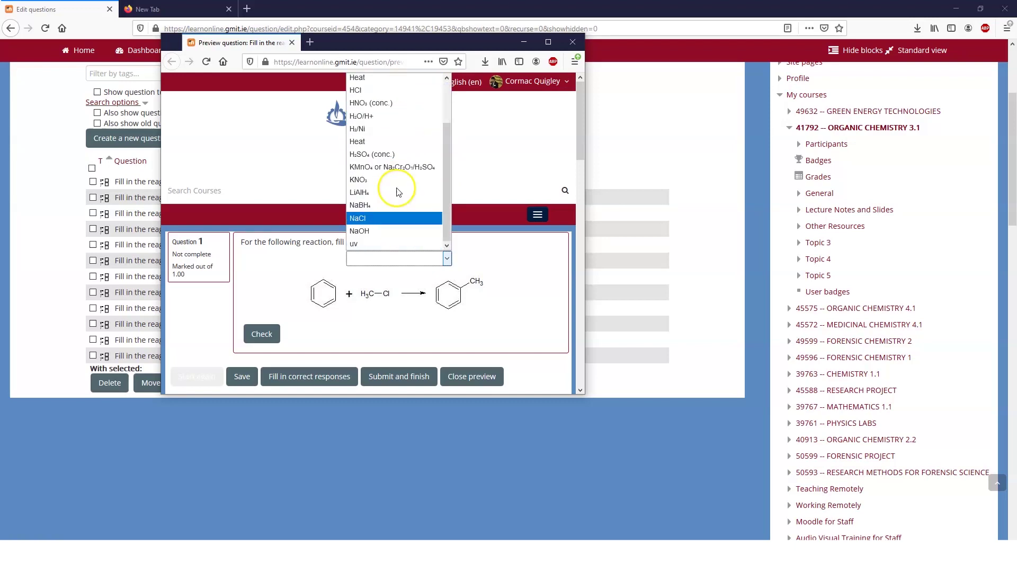
scroll(398, 180, up, 1)
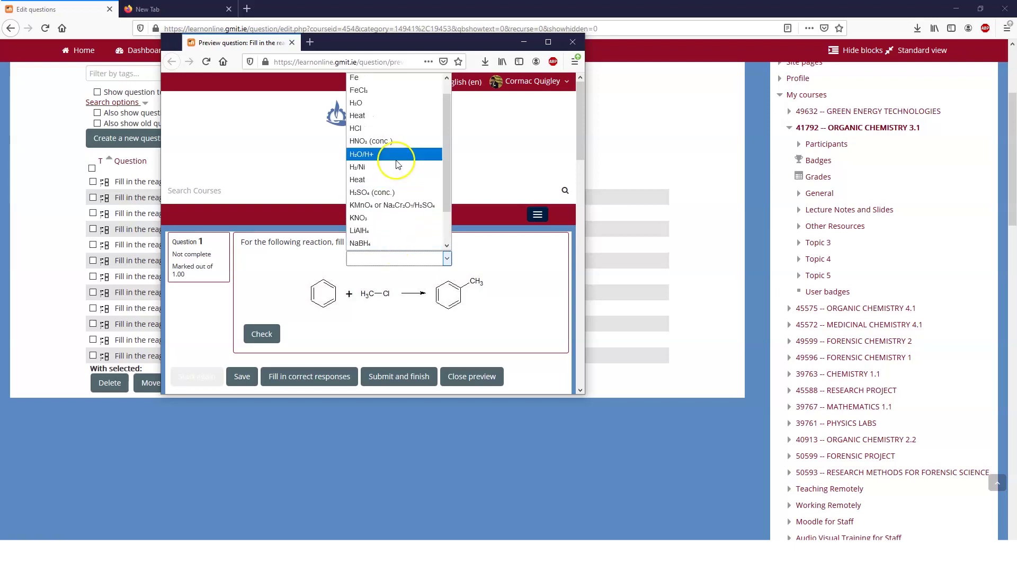
scroll(399, 106, up, 1)
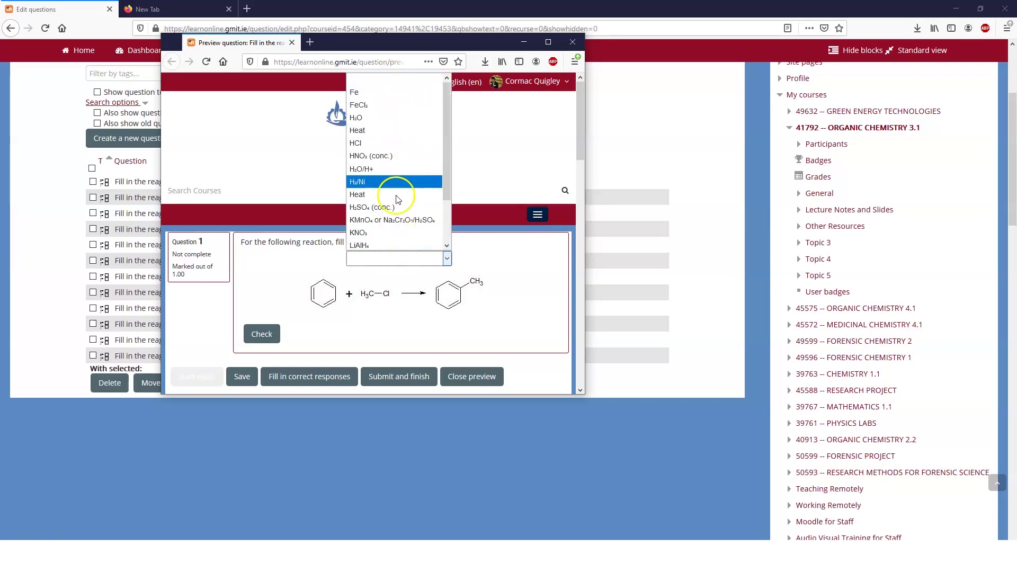
click(399, 104)
click(270, 337)
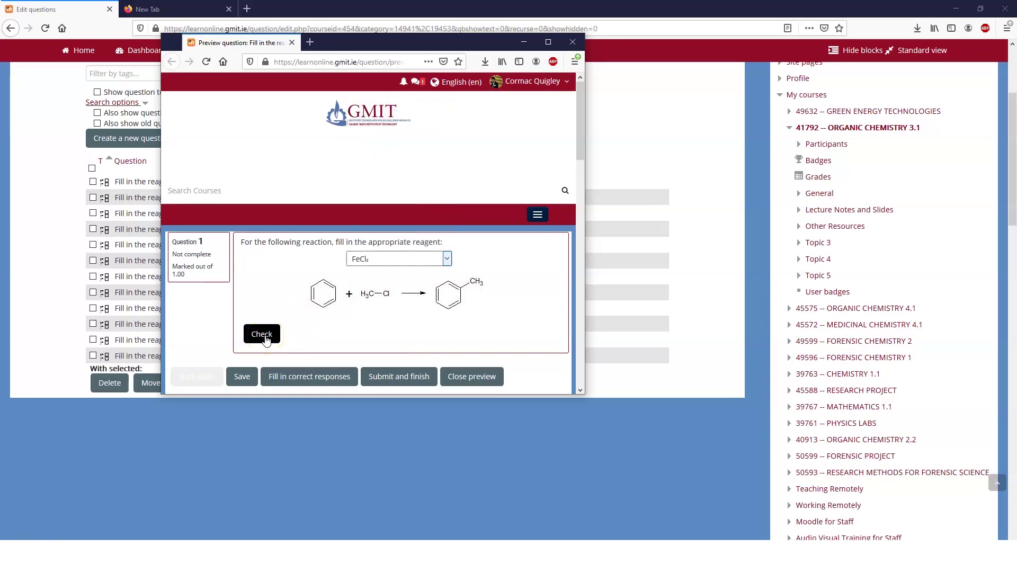
Step: Check FeCl₃ (graded correct, 1.00), restart, then check Heat (graded incorrect, 0.00)
click(266, 337)
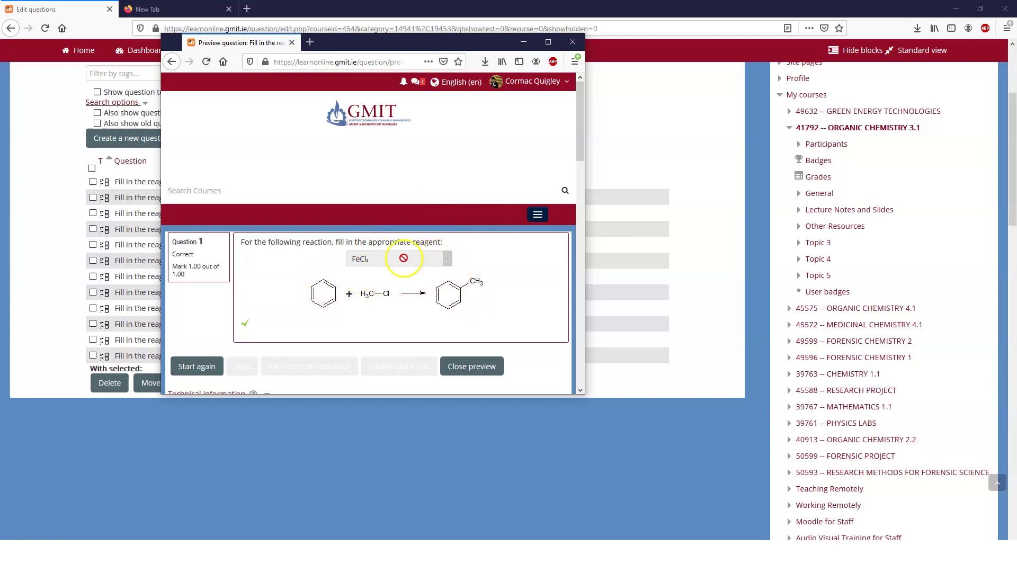
click(198, 369)
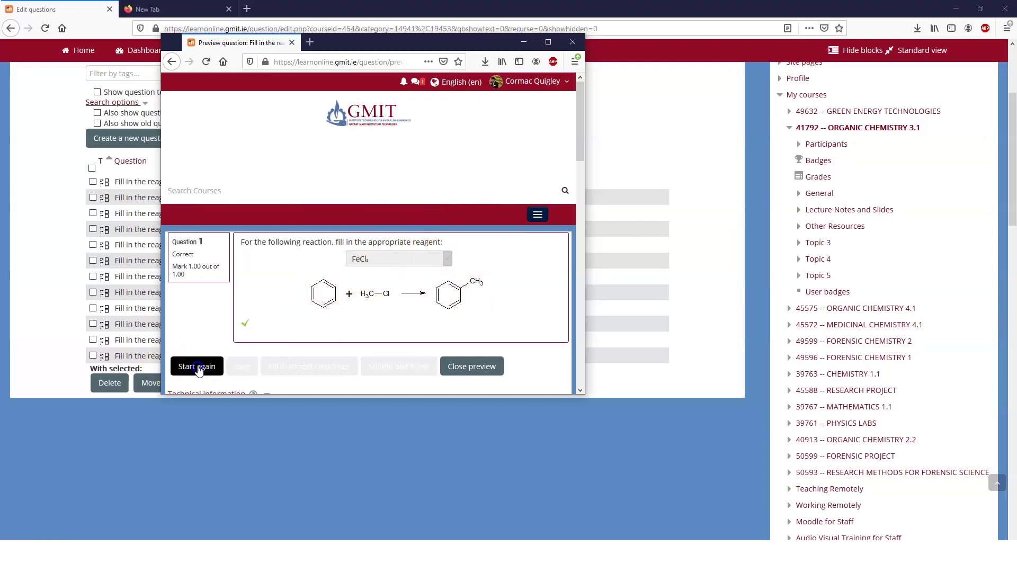
click(386, 262)
click(390, 195)
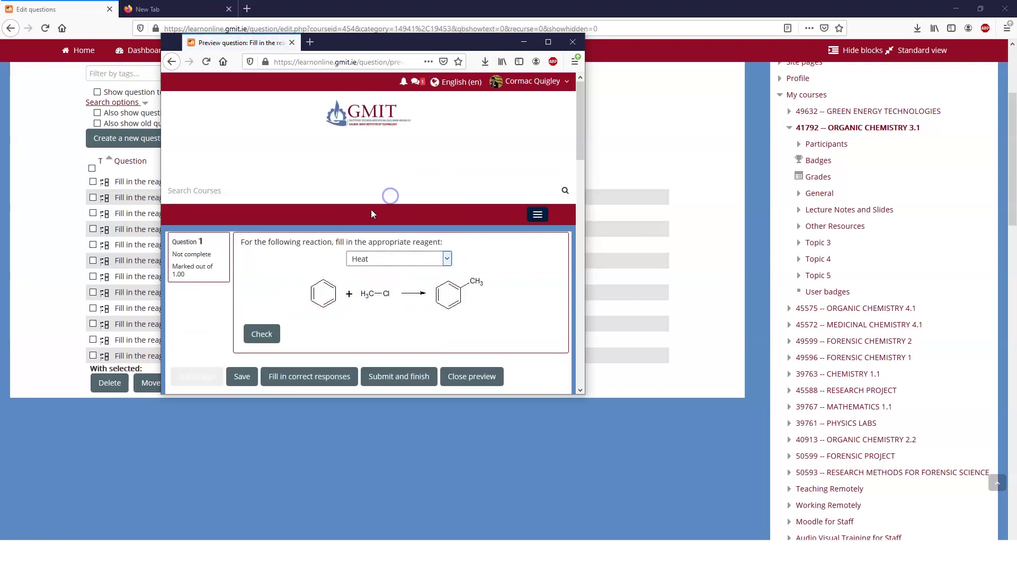
click(203, 378)
click(260, 333)
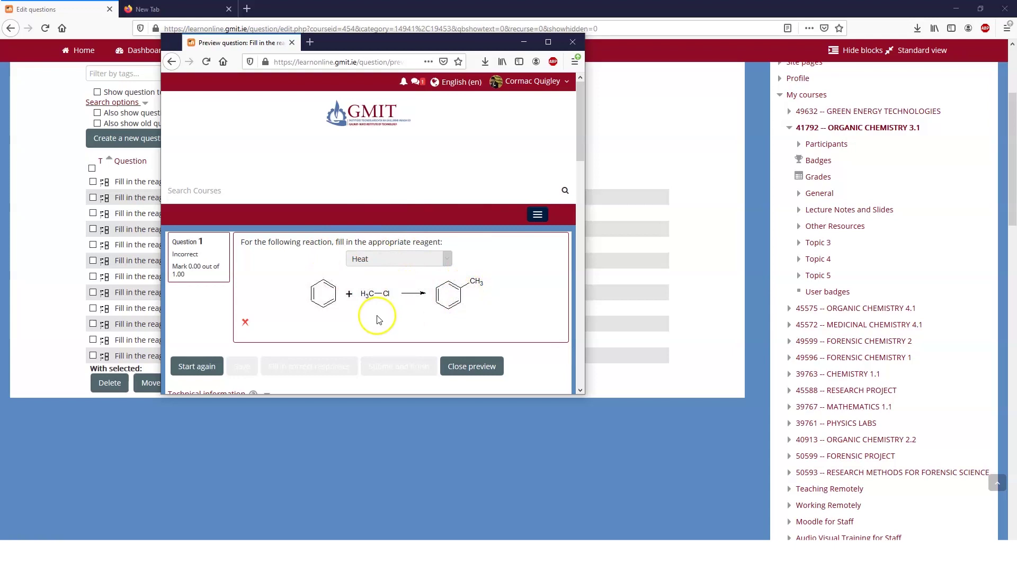
Step: Close the preview and open Fill in the reagents 5 for editing
click(472, 367)
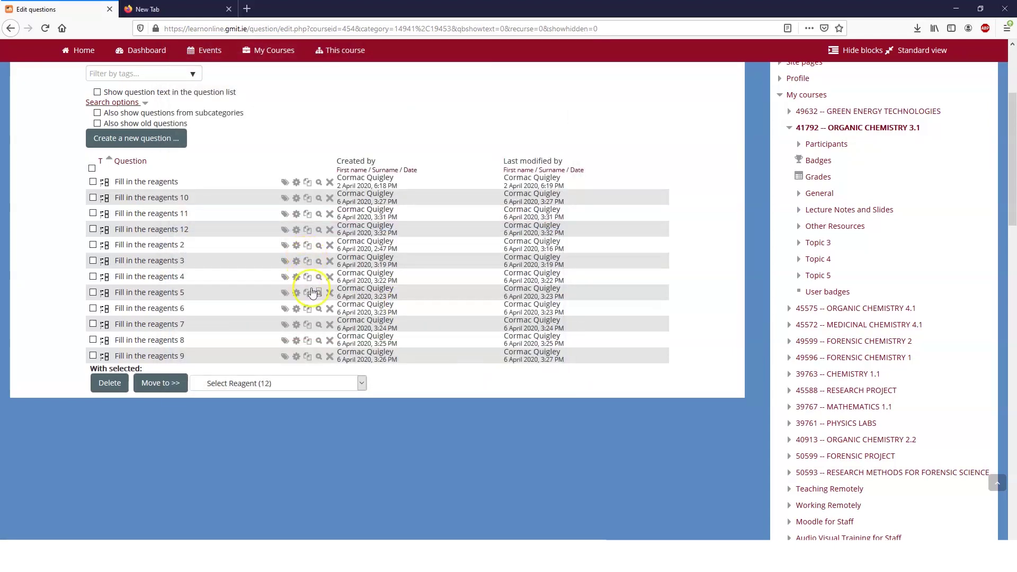
click(297, 293)
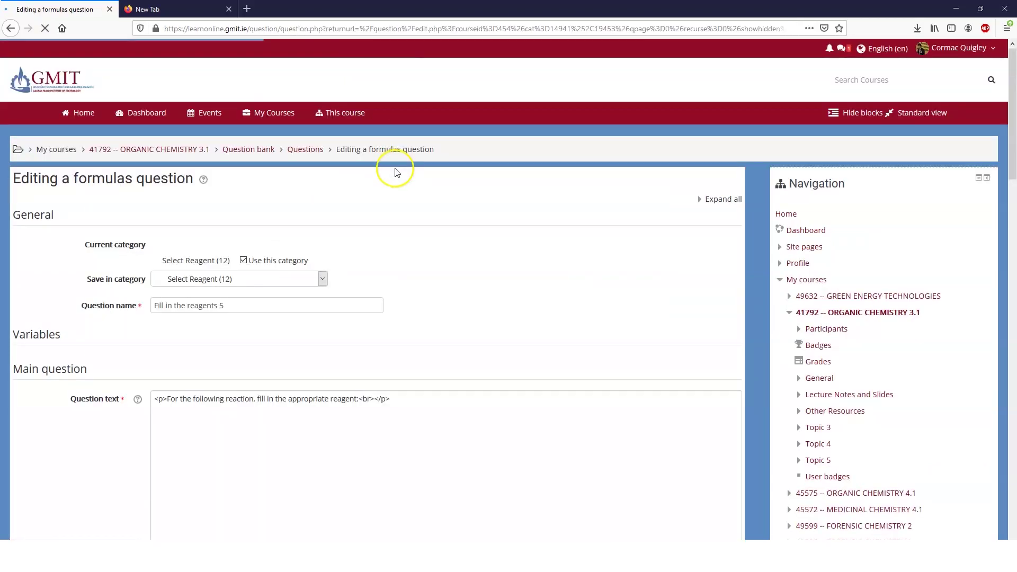
scroll(398, 176, down, 3)
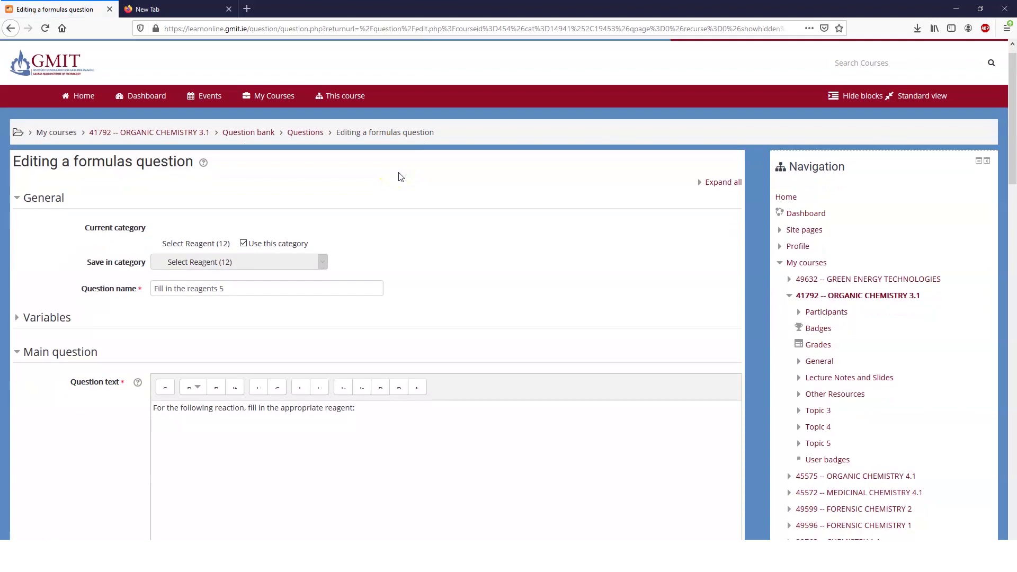
drag(368, 295, 122, 316)
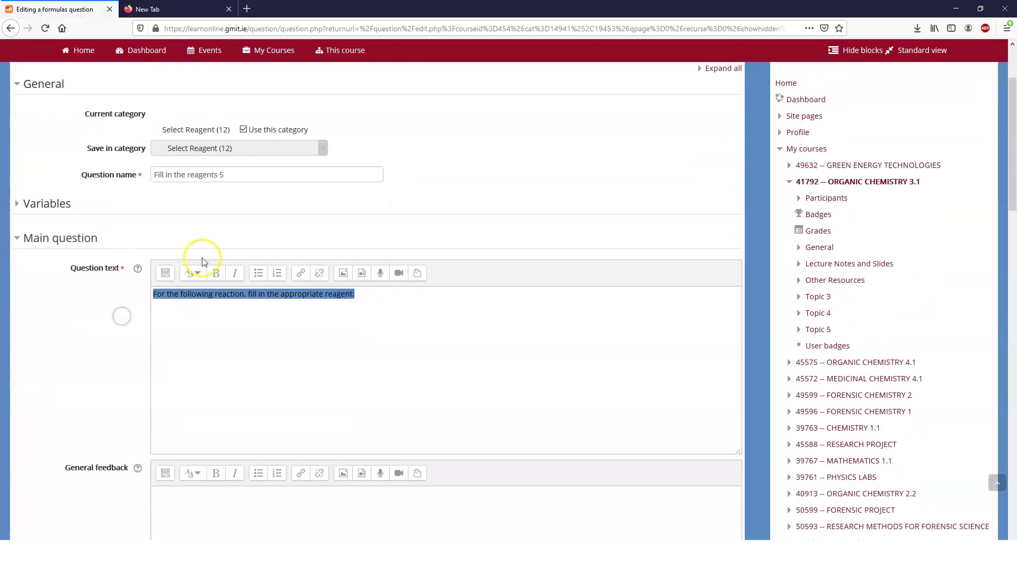
scroll(200, 148, up, 3)
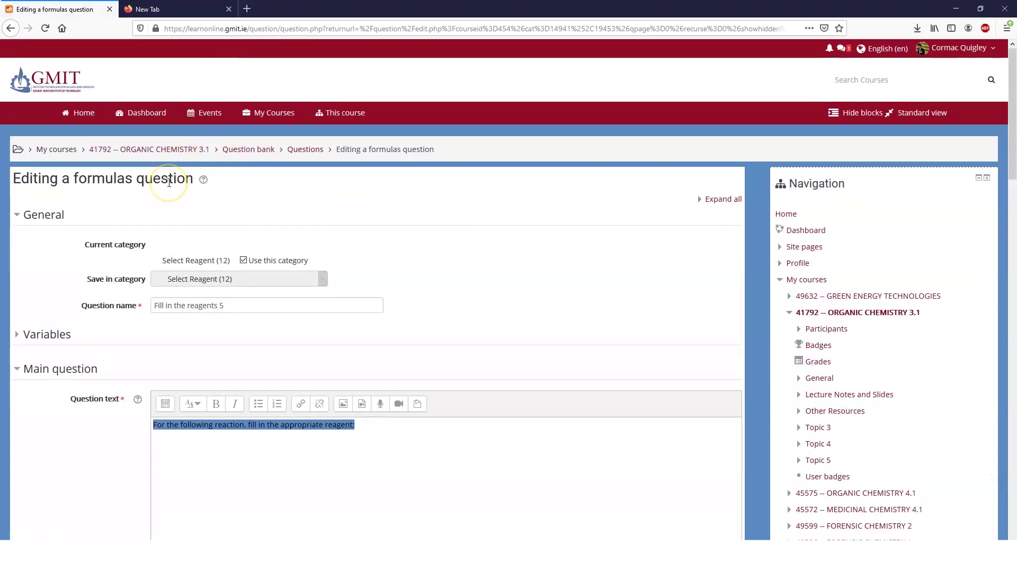
Step: Collapse and re-expand the Main question section to review the question text
click(21, 369)
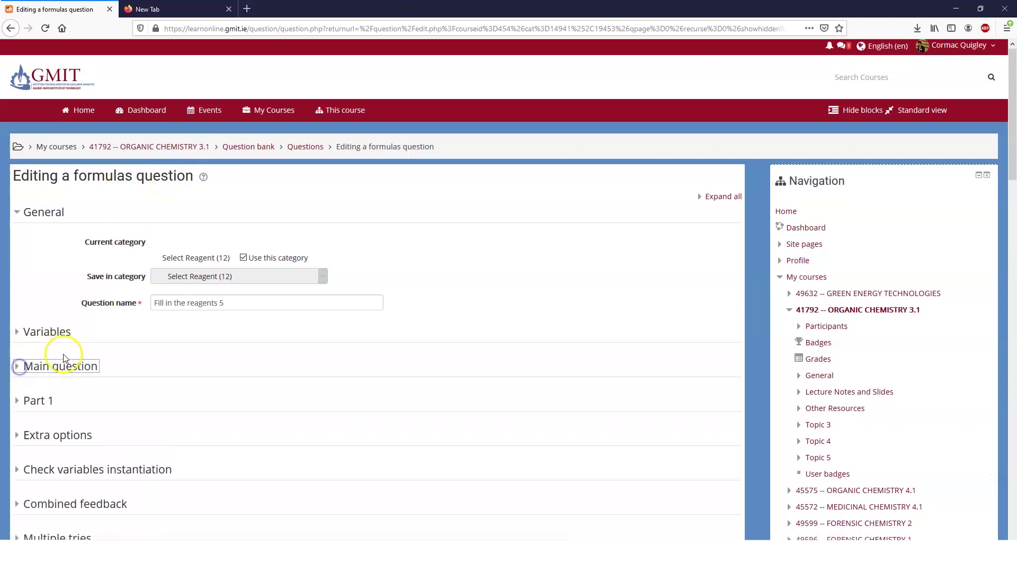
scroll(32, 364, down, 3)
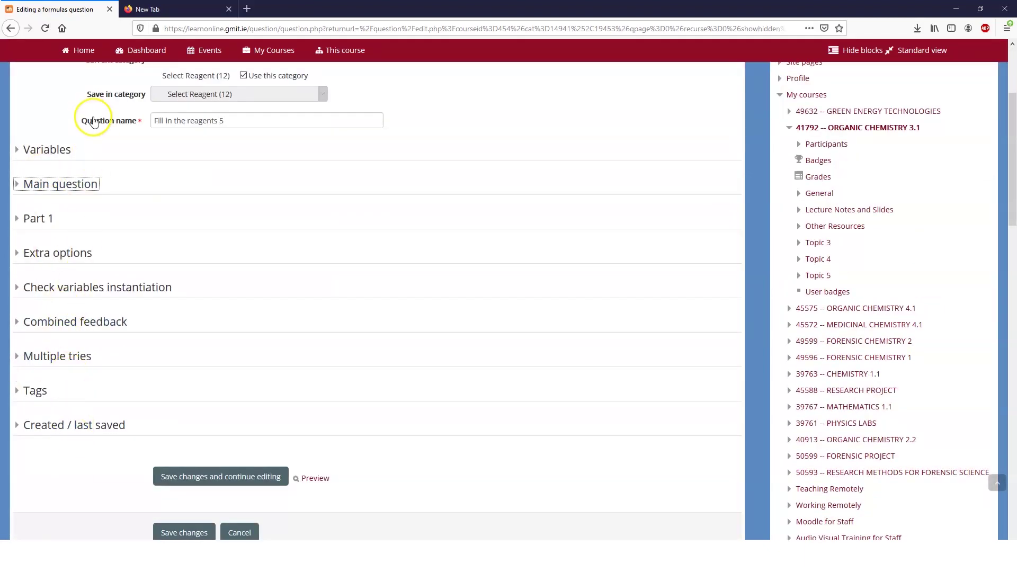
scroll(127, 156, up, 1)
scroll(131, 153, up, 2)
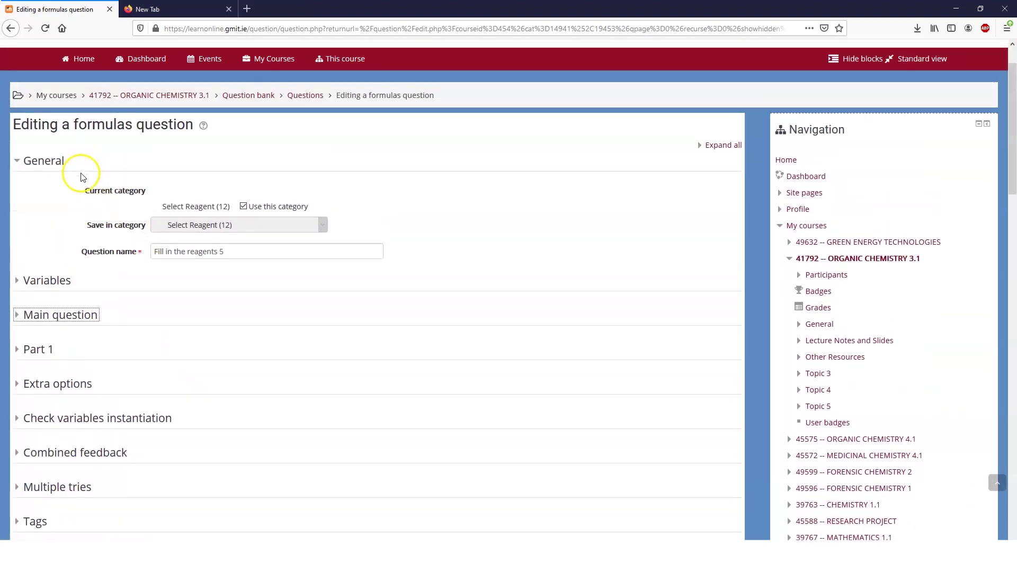
click(16, 317)
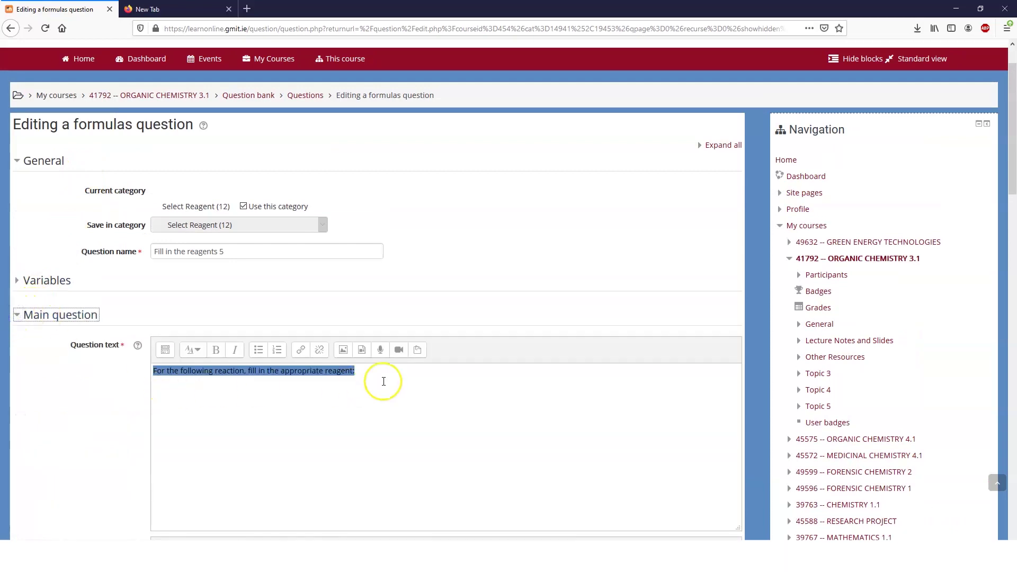
click(260, 386)
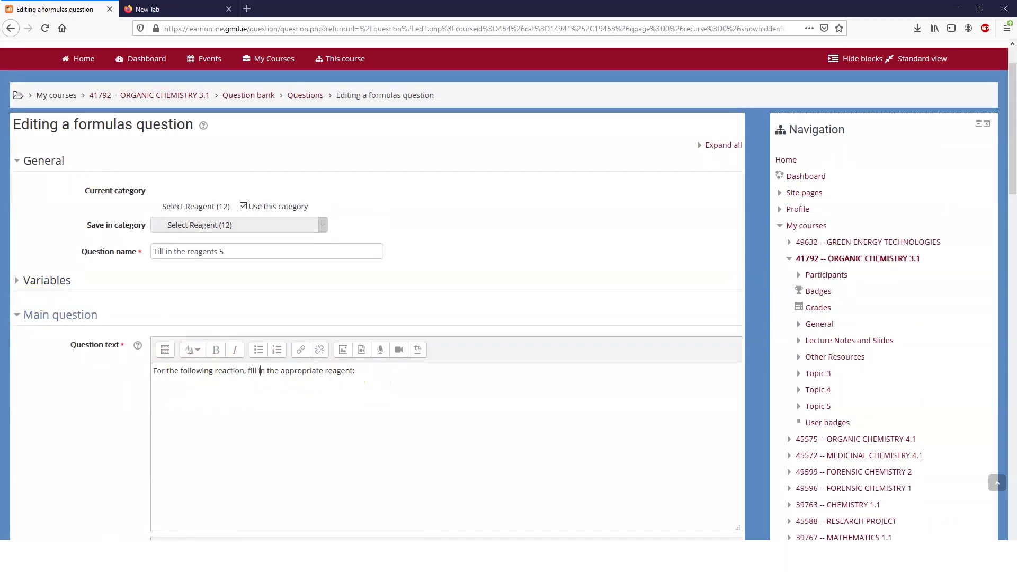
click(18, 314)
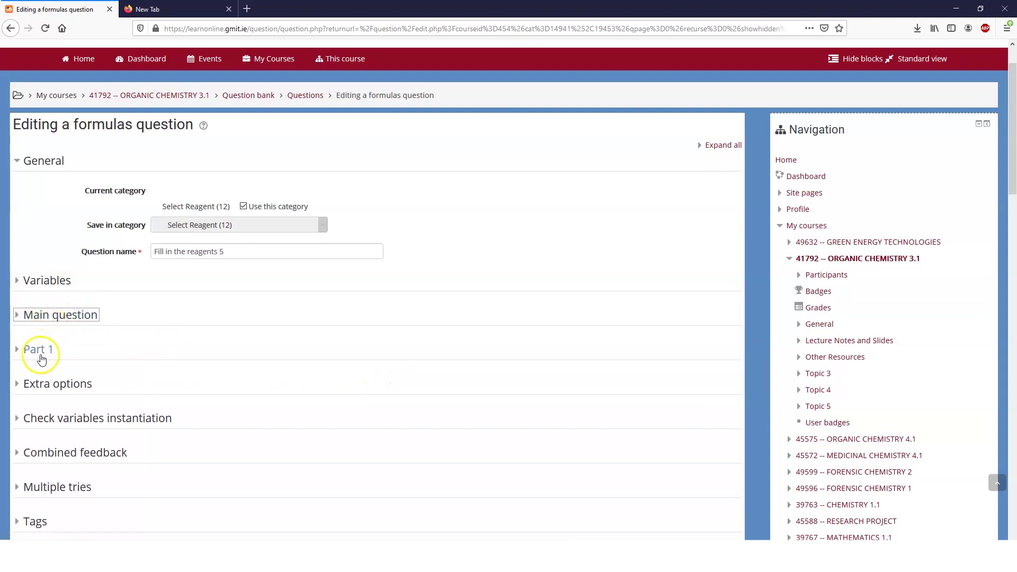
Step: Expand Part 1 to show mark 1, answer 1 and the {_0:choices:MCE} part text
click(36, 350)
scroll(36, 349, down, 5)
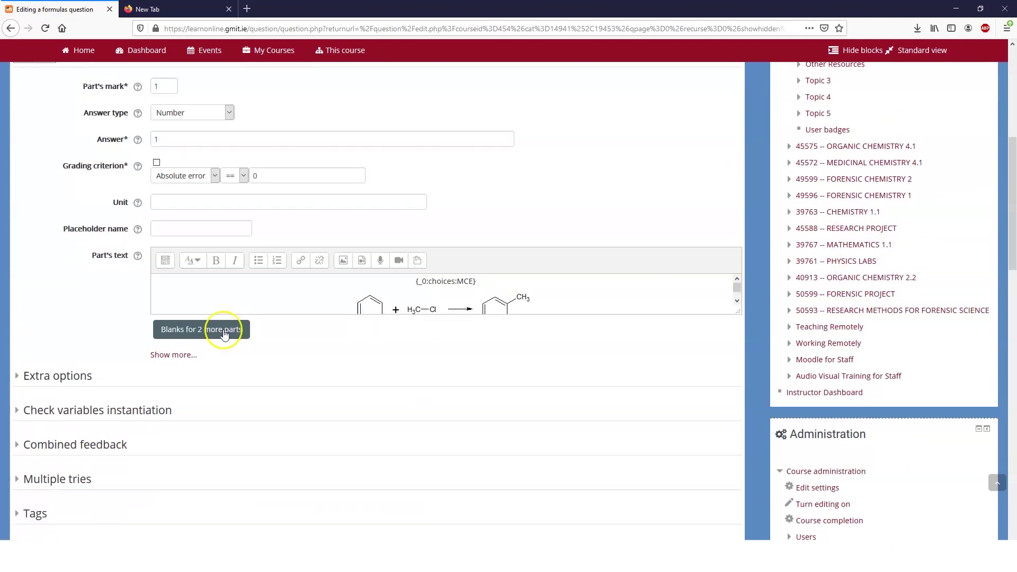
scroll(138, 218, up, 3)
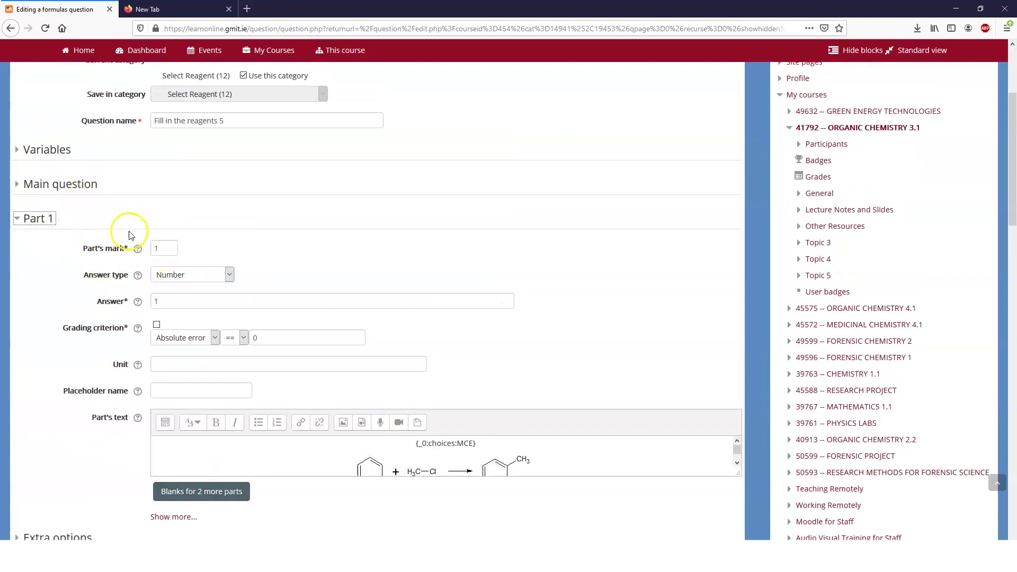
click(165, 248)
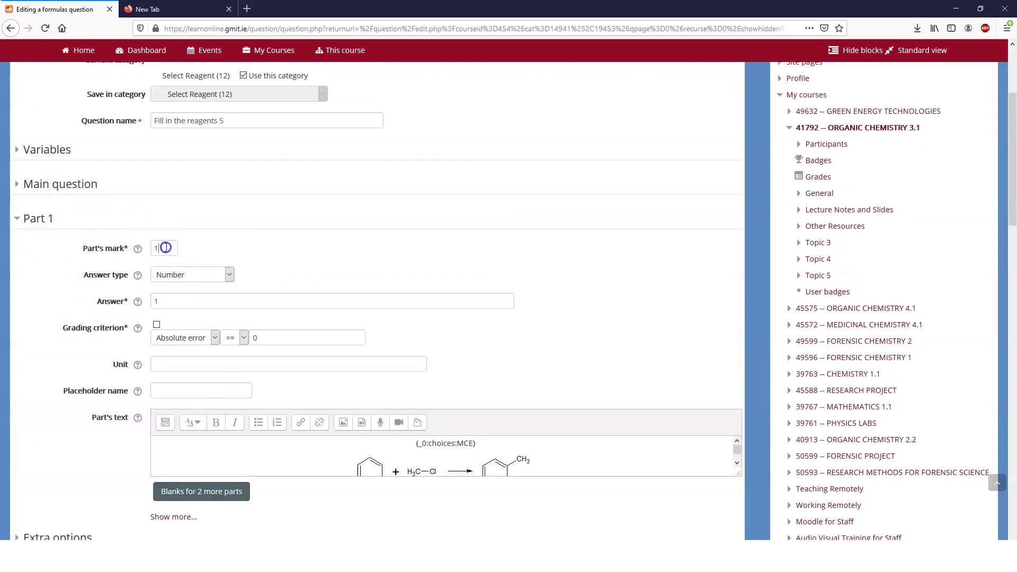
Step: Collapse Part 1 and expand Variables to show the global choices list
click(47, 220)
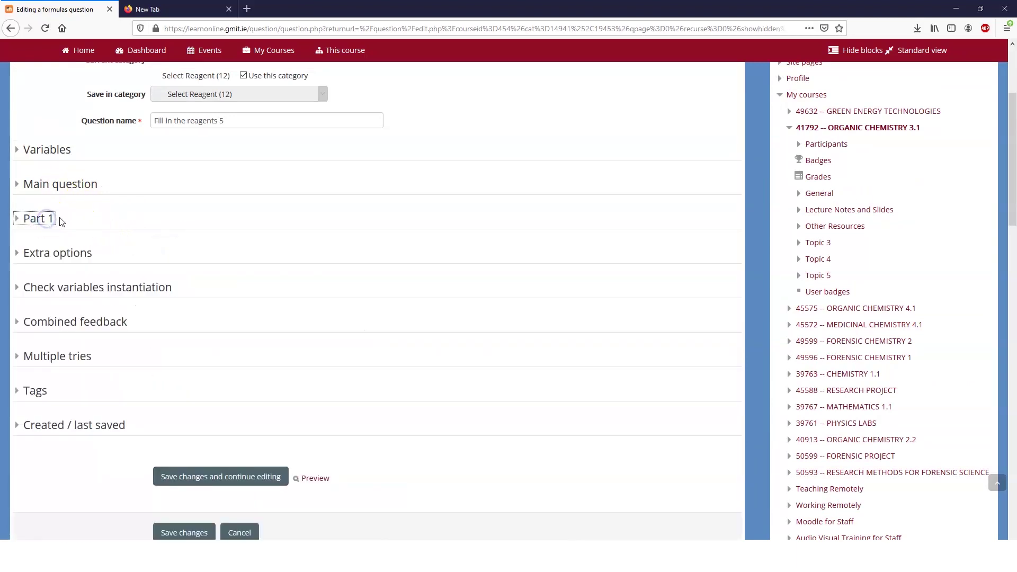
click(57, 150)
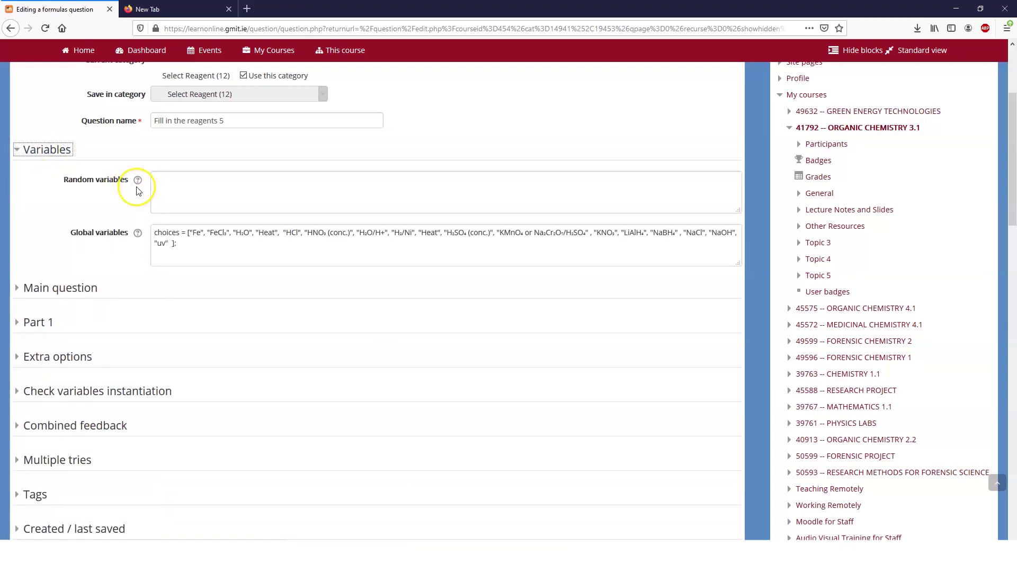
triple_click(186, 246)
click(197, 250)
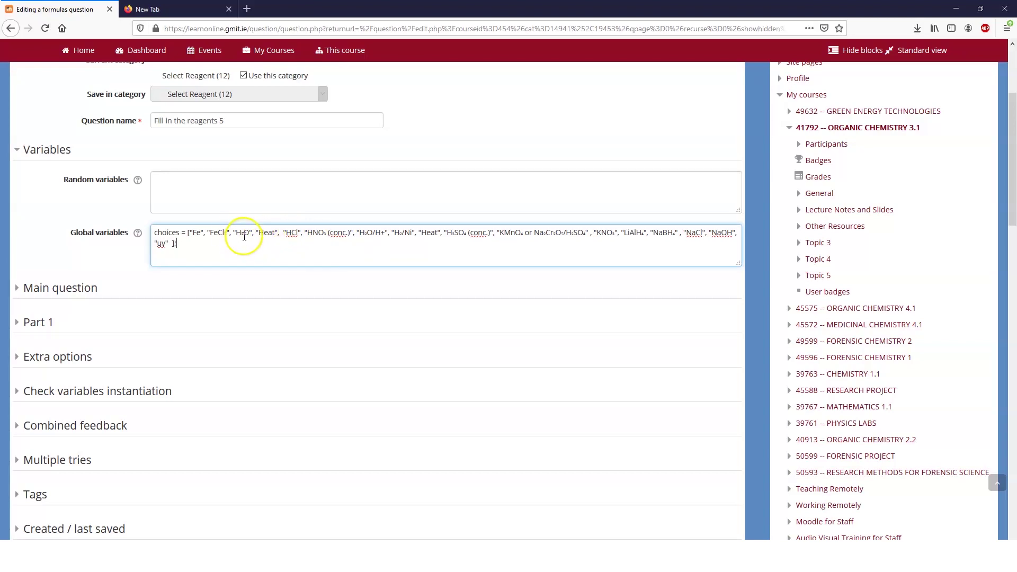
scroll(244, 237, up, 2)
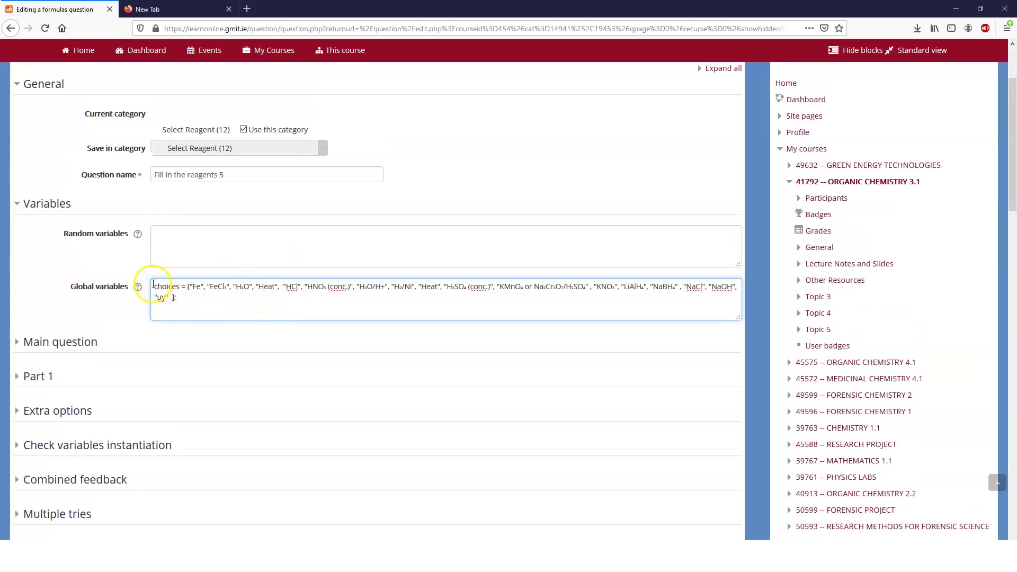
Step: Inspect the choices definition listing Fe, FeCl₃, H₂O and Heat, then expand Part 1
double_click(176, 286)
drag(176, 287, 178, 288)
click(172, 288)
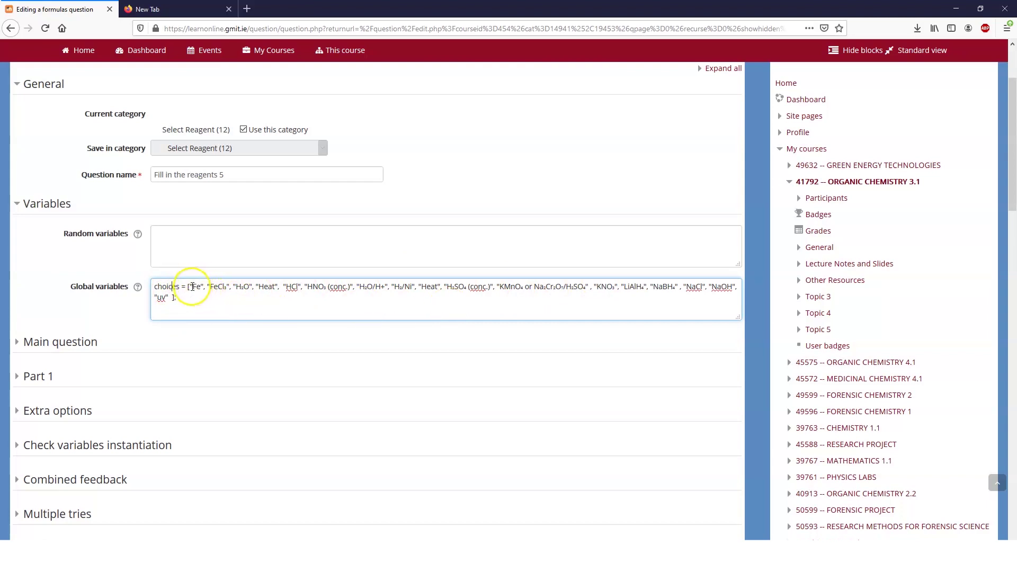
click(175, 299)
click(159, 286)
key(ctrl+a)
click(189, 297)
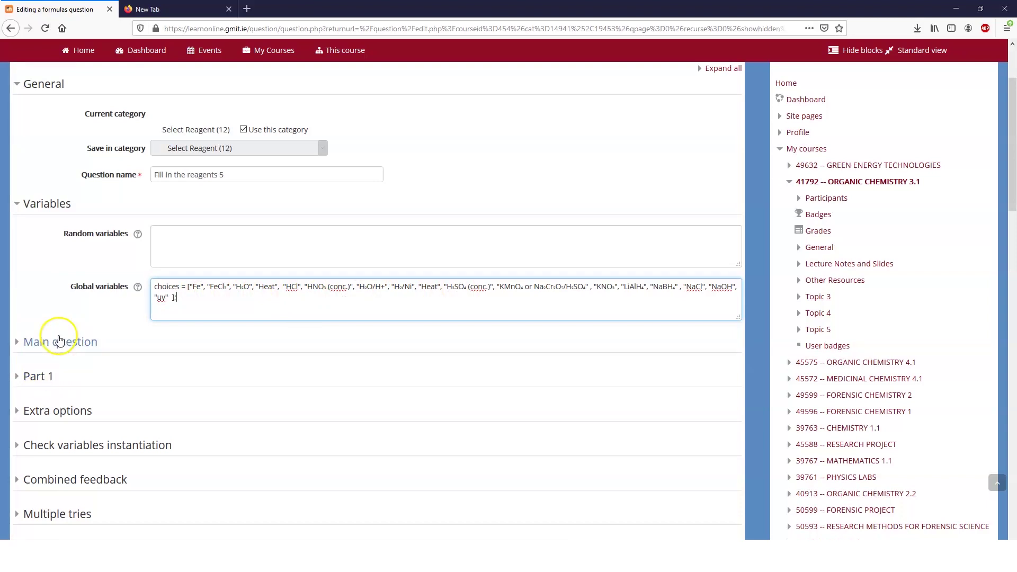
click(40, 378)
Step: Enlarge Part 1's text area to show the reaction, checking the {_0:choices:MCE} placeholder and answer 1
scroll(82, 329, down, 6)
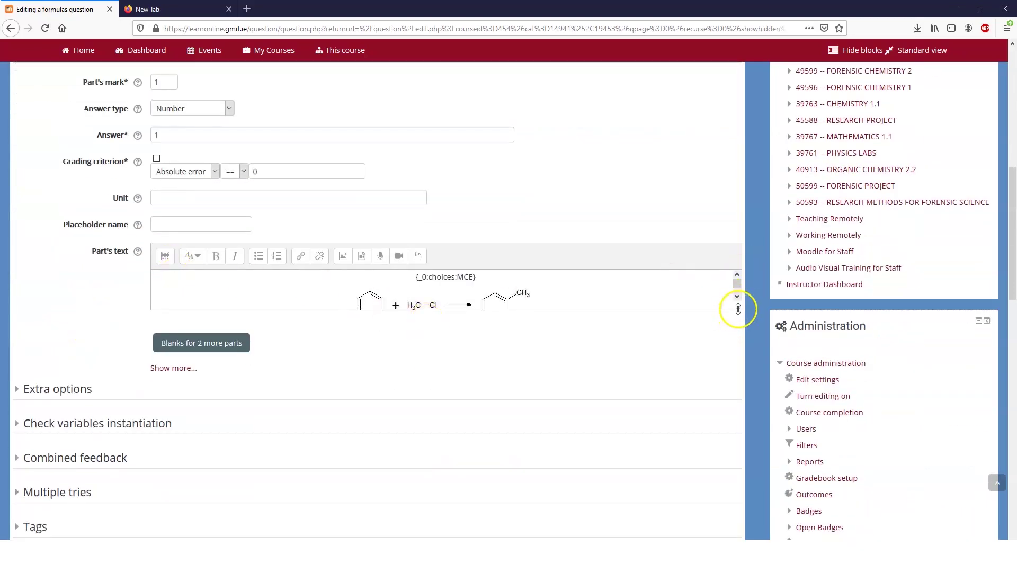
drag(738, 307, 752, 429)
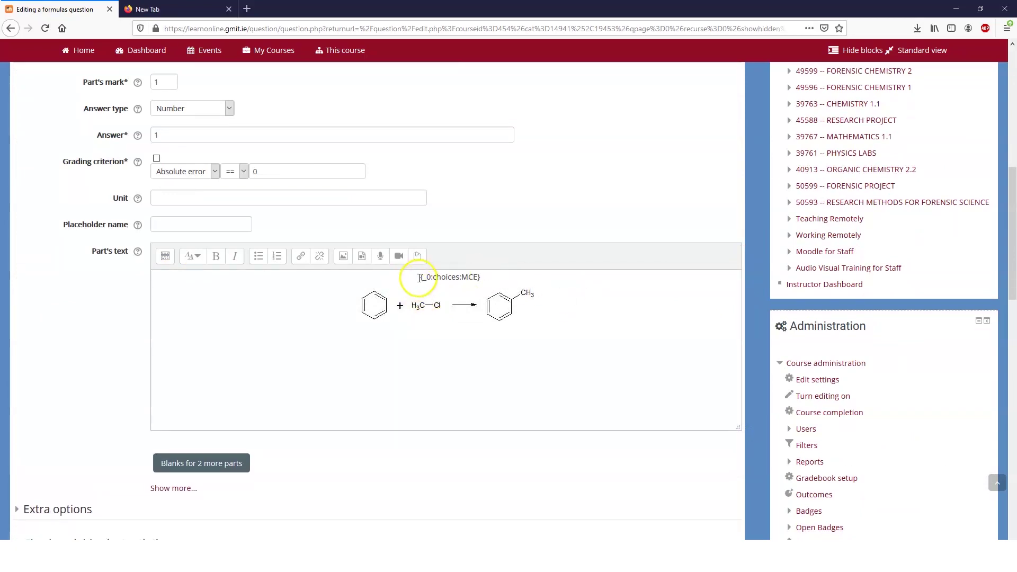
drag(419, 276, 472, 277)
click(484, 277)
click(462, 276)
drag(159, 136, 149, 136)
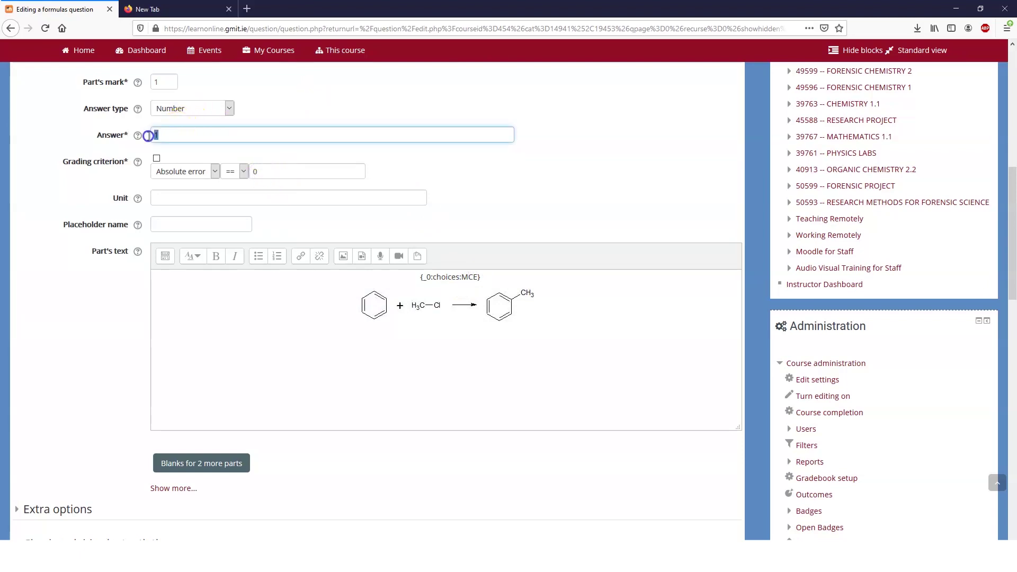
click(165, 134)
scroll(175, 139, up, 6)
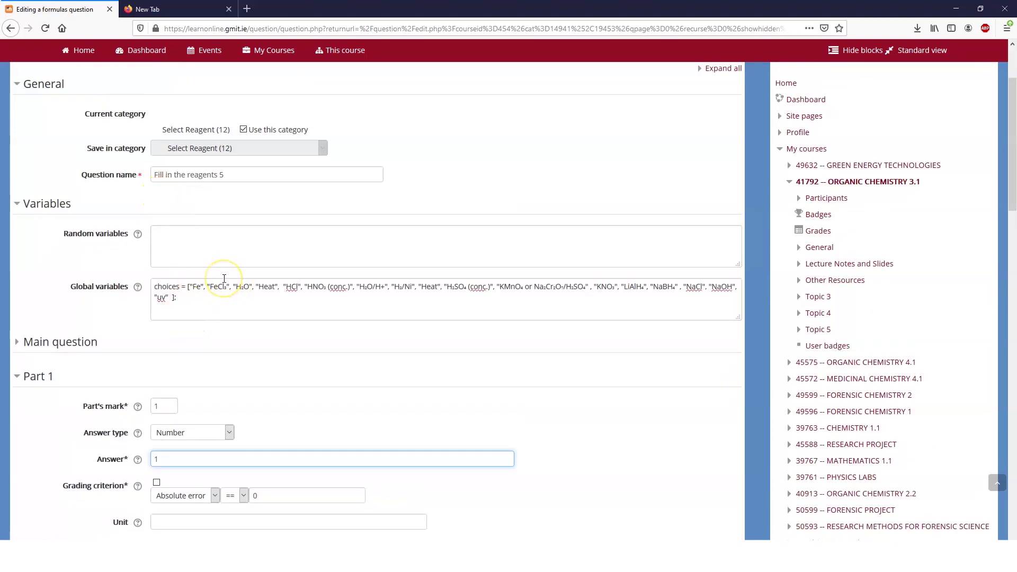
click(197, 286)
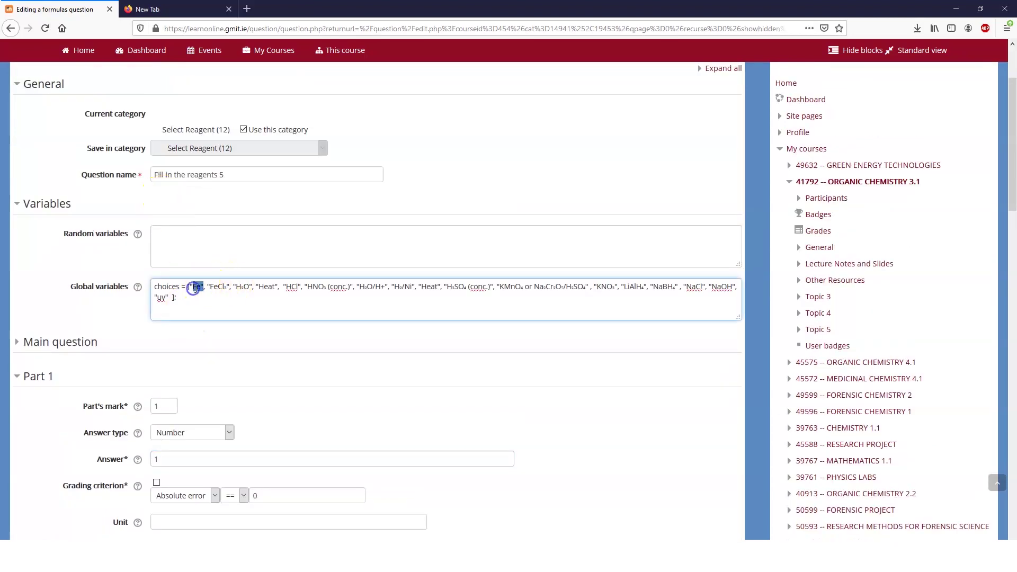
click(213, 287)
scroll(228, 287, down, 3)
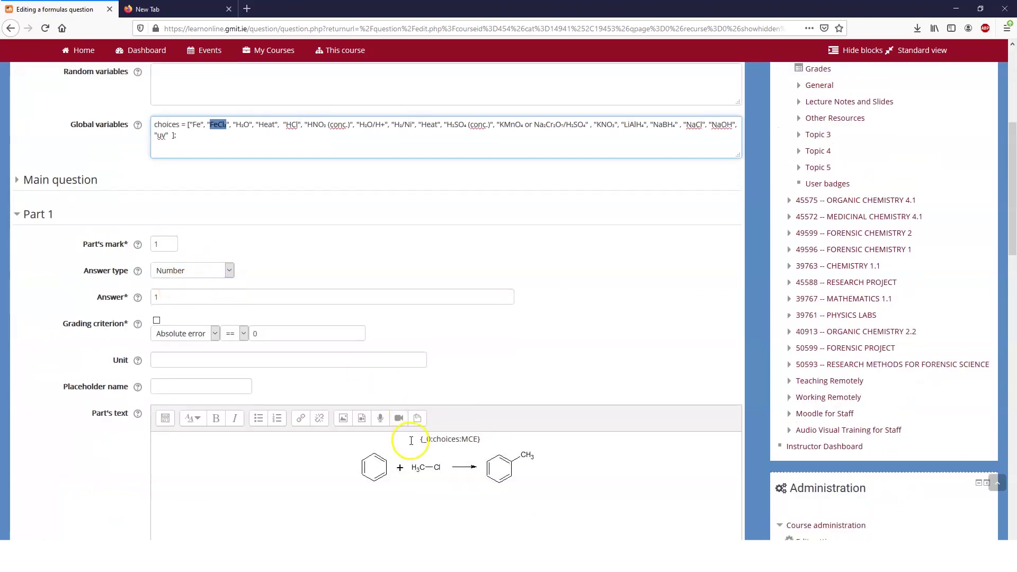
scroll(288, 256, up, 2)
click(289, 255)
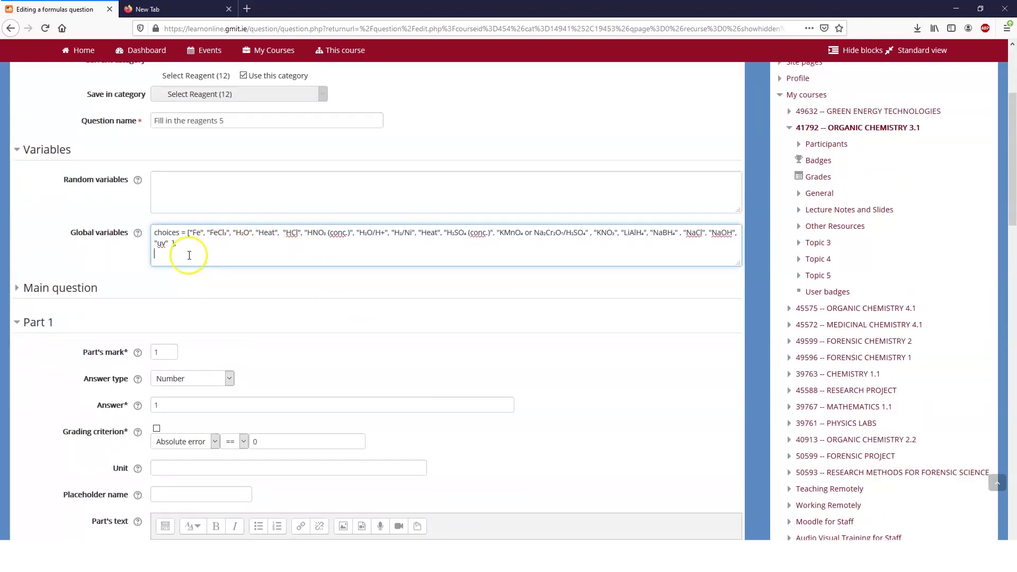
drag(189, 255, 158, 230)
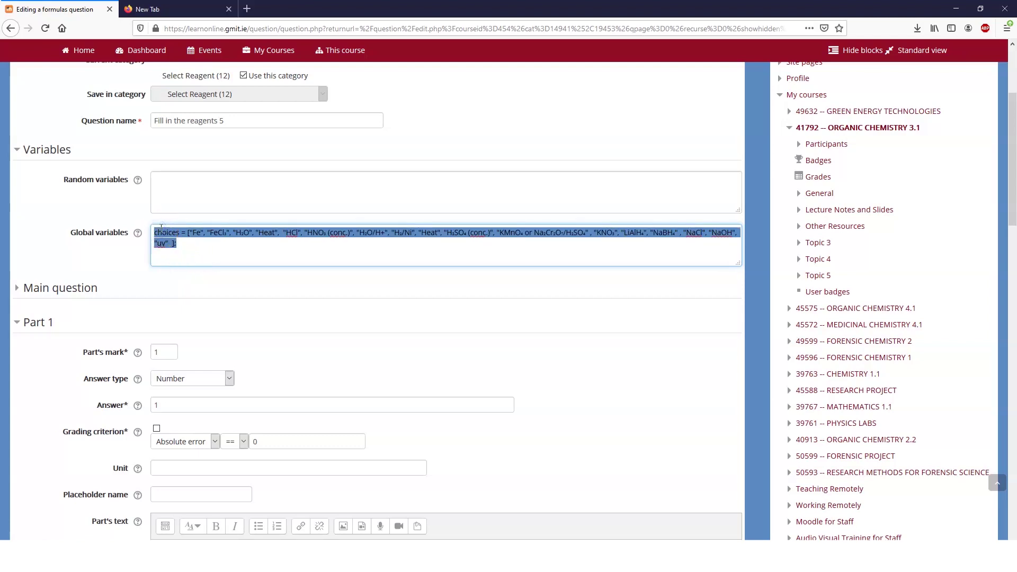
scroll(318, 299, down, 3)
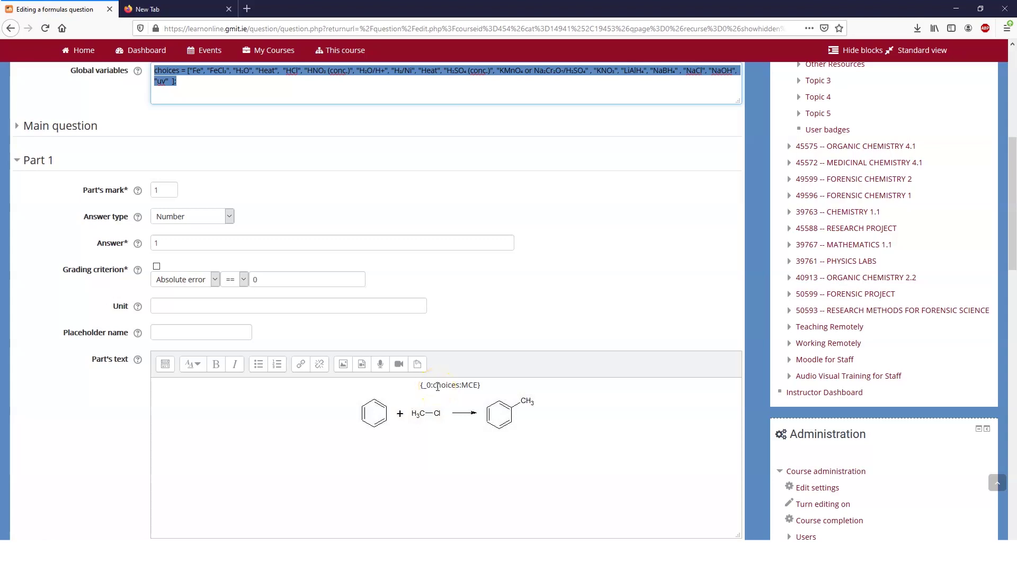
scroll(345, 219, down, 9)
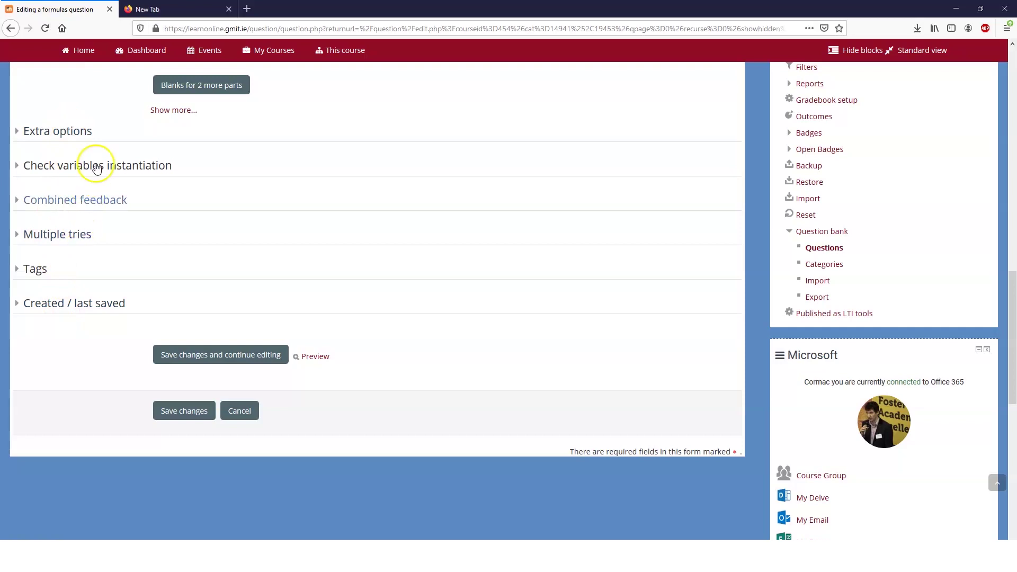
Step: Glance at Combined feedback, then save Fill in the reagents 5 back to the Question bank
click(84, 200)
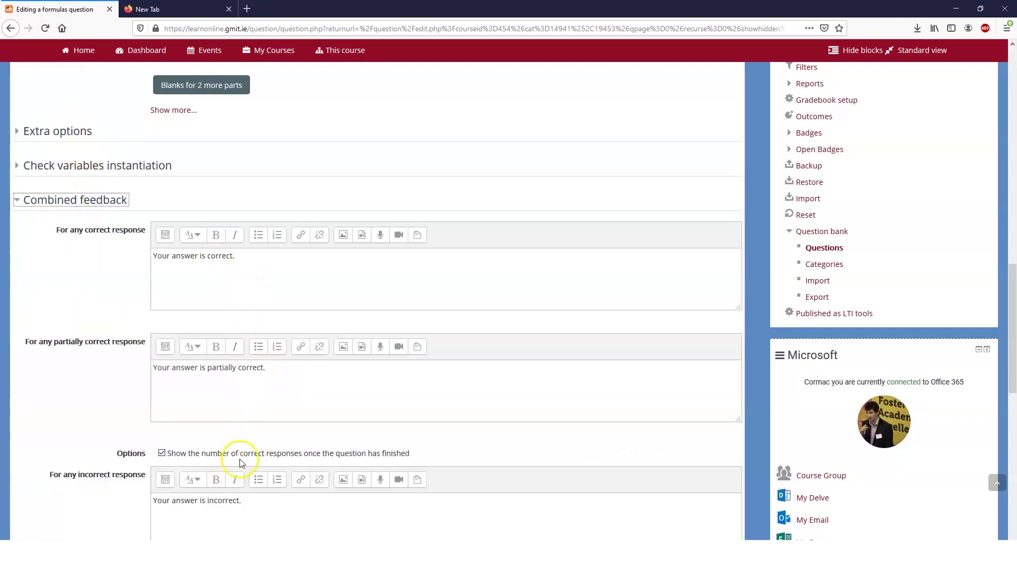
click(76, 201)
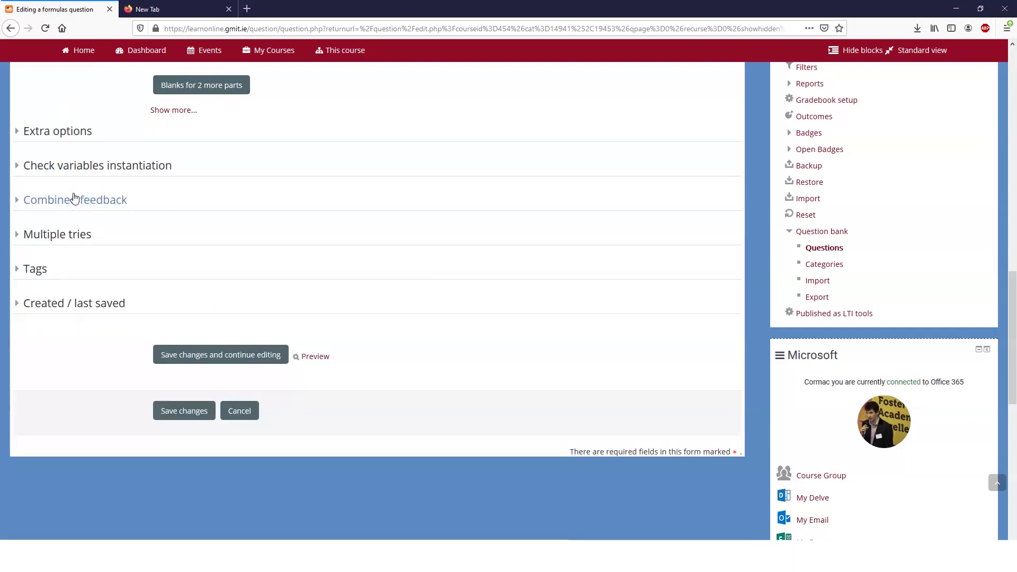
scroll(120, 212, up, 2)
key(shift+Tab)
scroll(79, 228, down, 2)
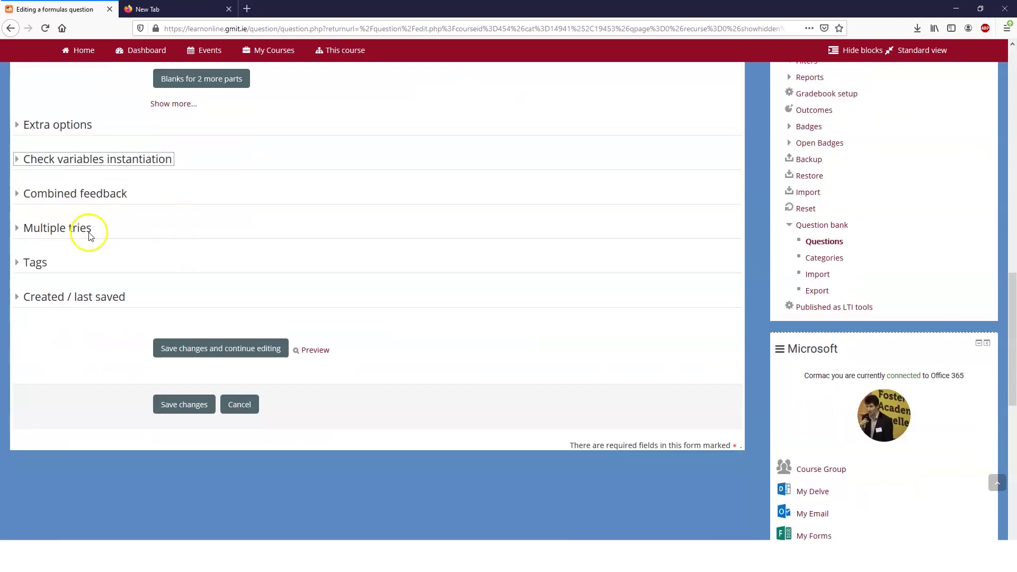
scroll(90, 236, down, 1)
click(183, 357)
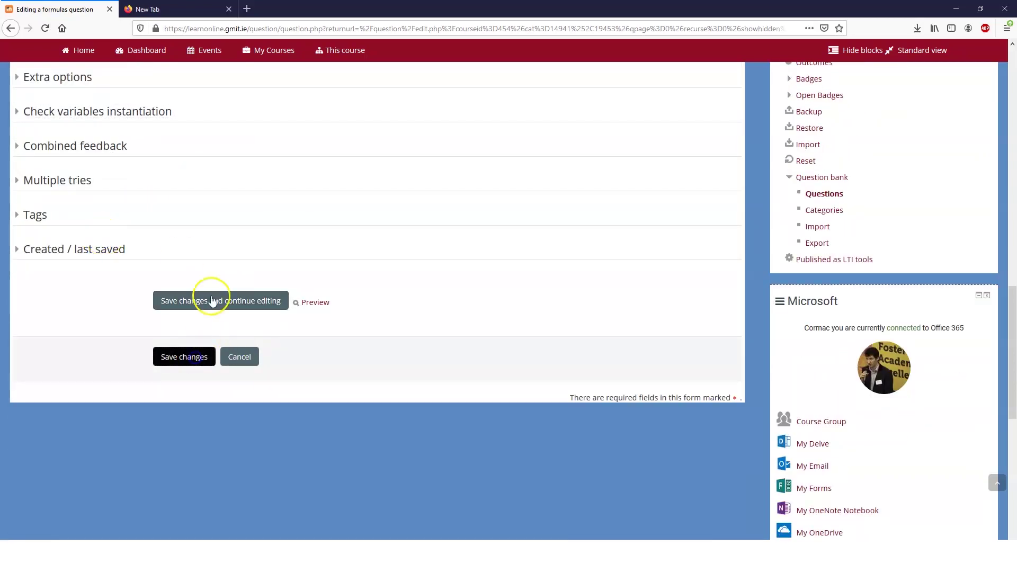
click(212, 301)
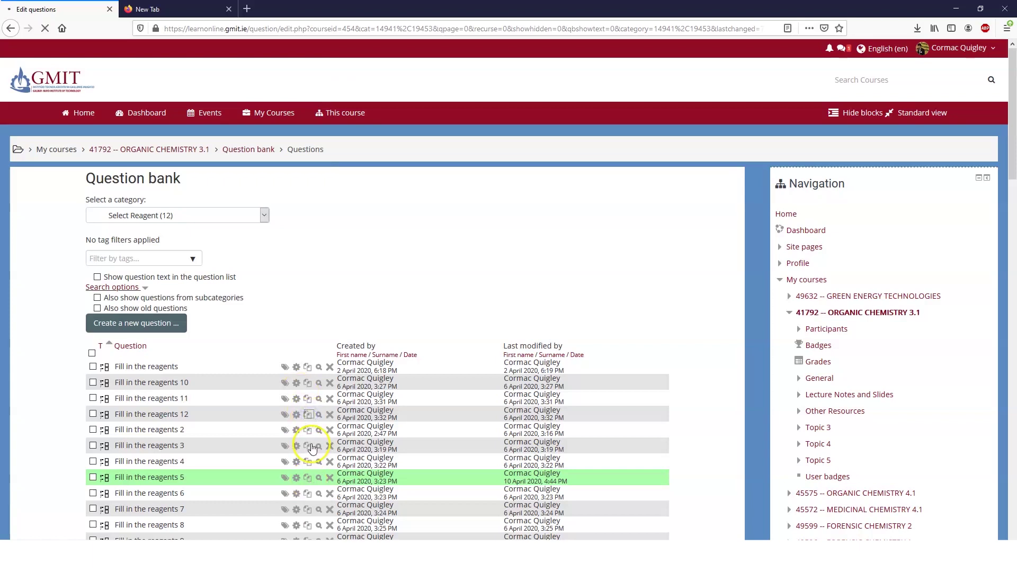
Step: Expand Part 1 of Fill in the reagents 12 (copy) and enlarge it to show the alcohol-to-aldehyde reaction
scroll(345, 402, down, 2)
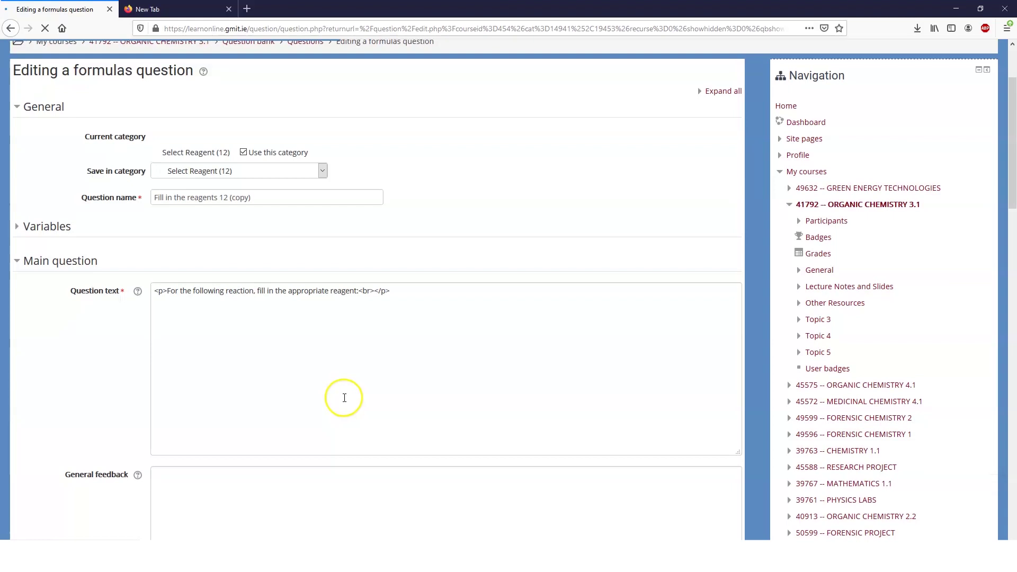
scroll(327, 375, down, 8)
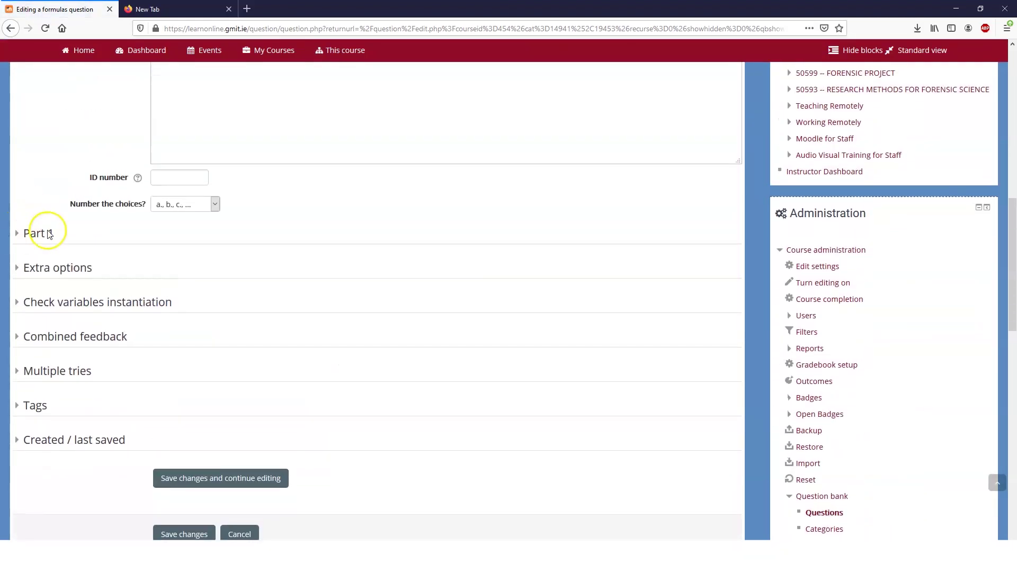
click(49, 234)
scroll(382, 366, down, 4)
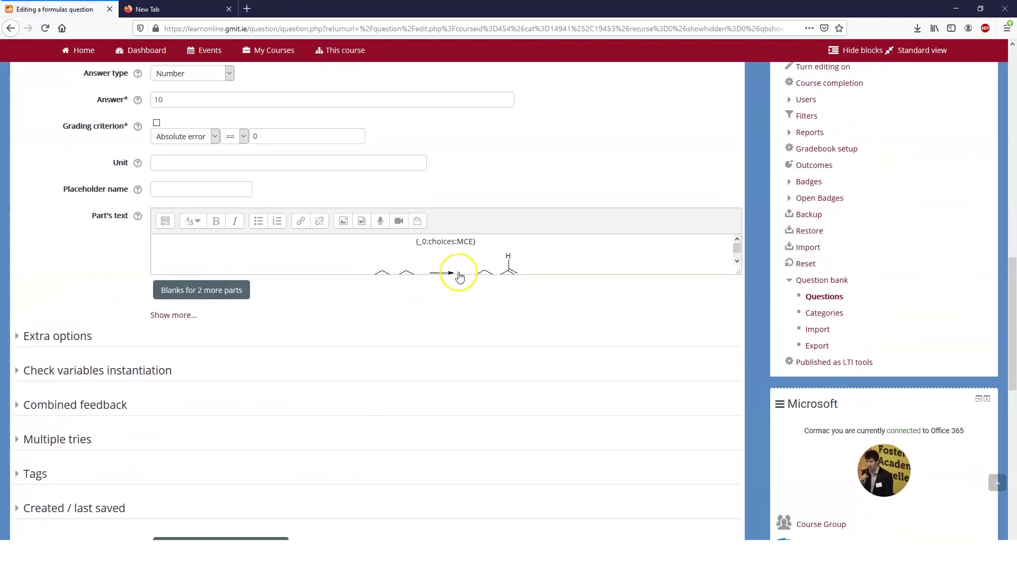
drag(741, 273, 742, 391)
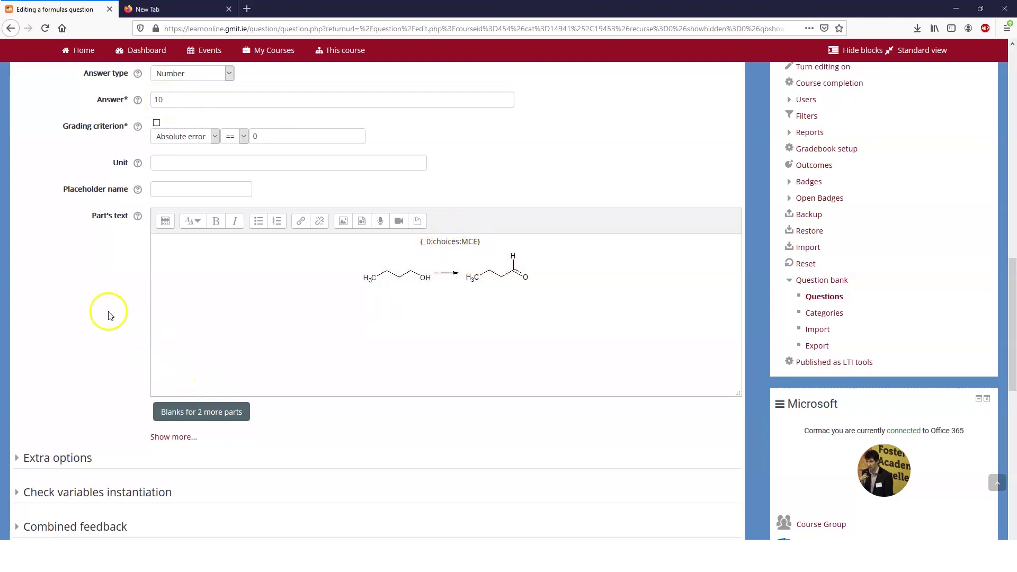
scroll(303, 496, up, 4)
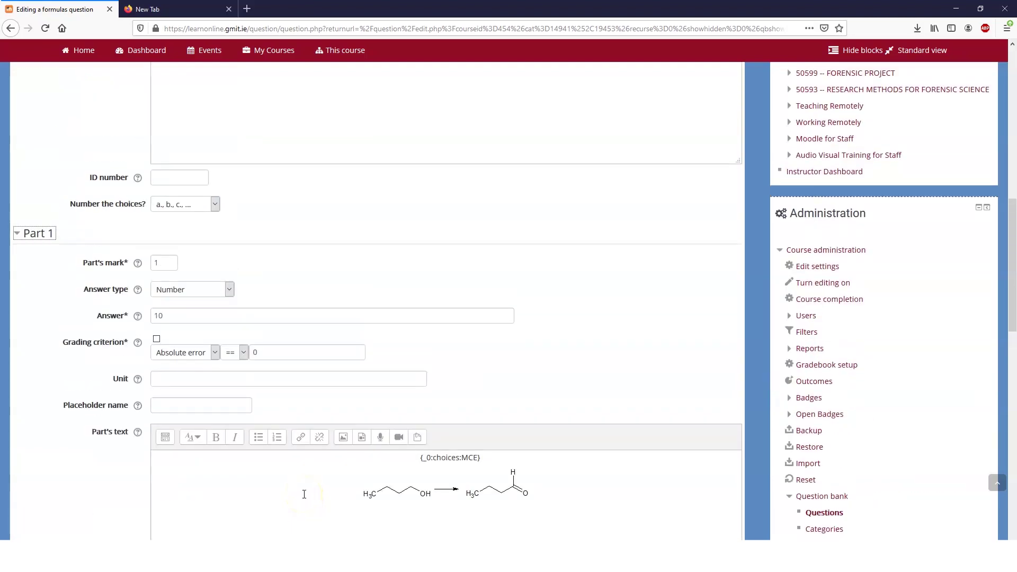
scroll(304, 493, up, 5)
scroll(211, 286, up, 7)
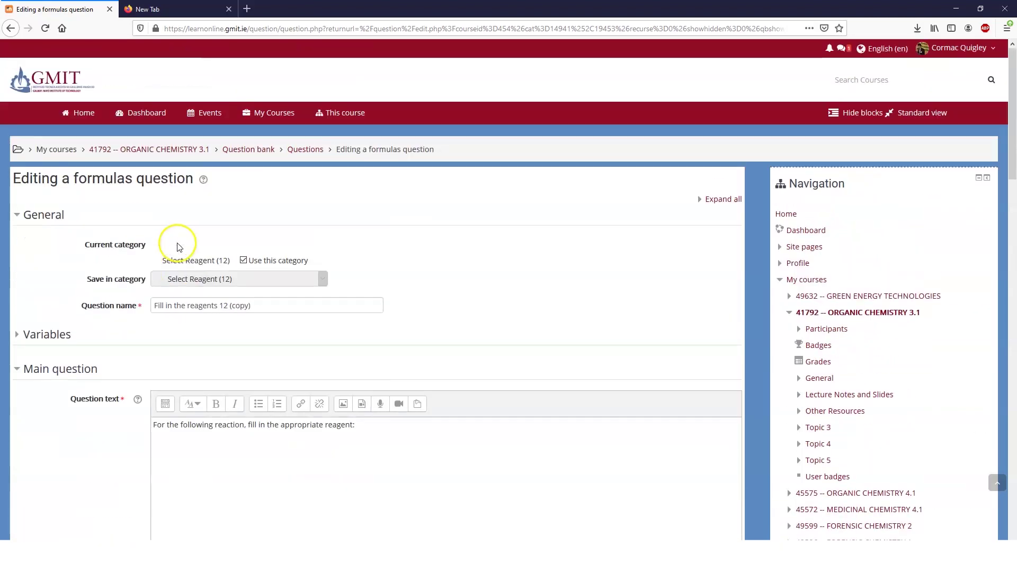